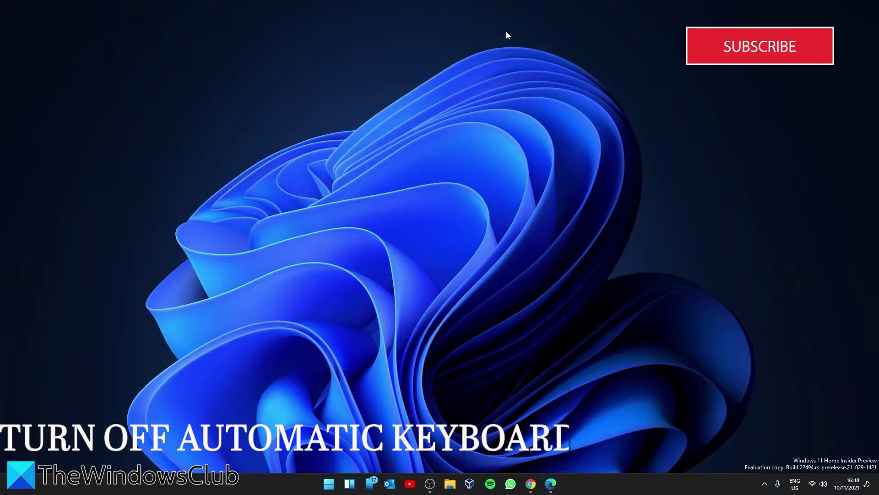
{"action": "left_click", "coordinate": [328, 484]}
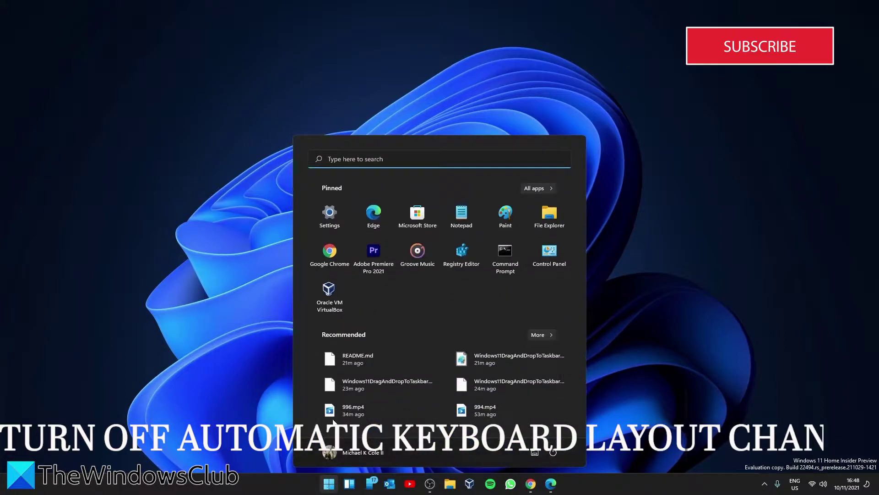
{"action": "left_click", "coordinate": [331, 218]}
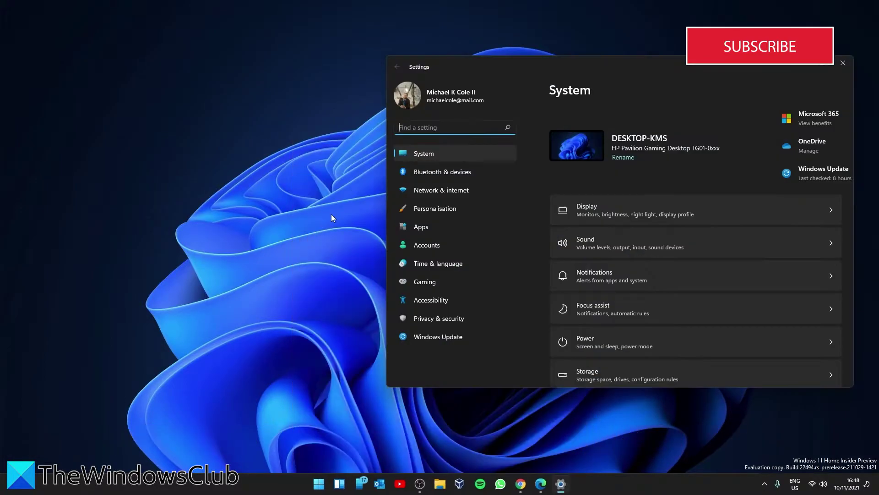
{"action": "left_click", "coordinate": [442, 266]}
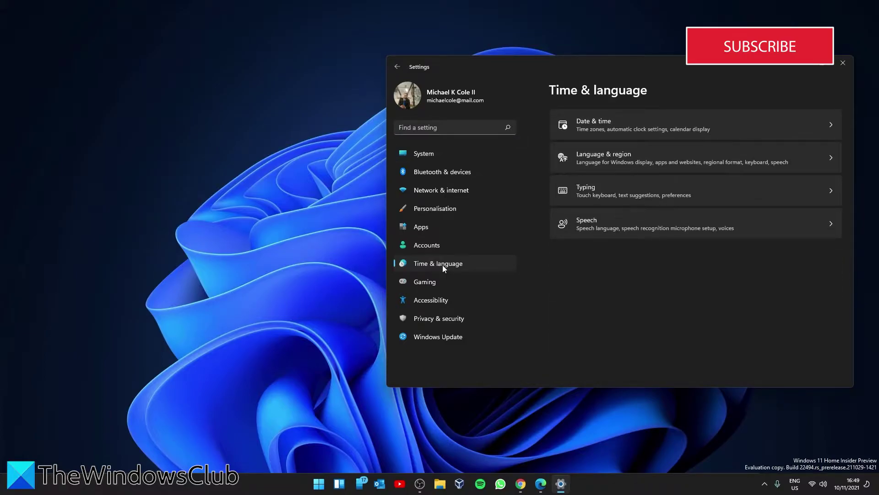
{"action": "left_click", "coordinate": [836, 190]}
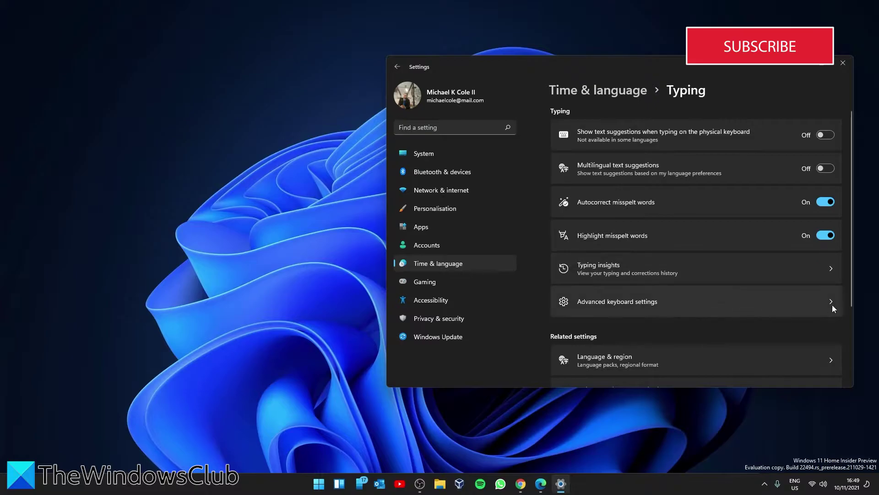
{"action": "left_click", "coordinate": [834, 304]}
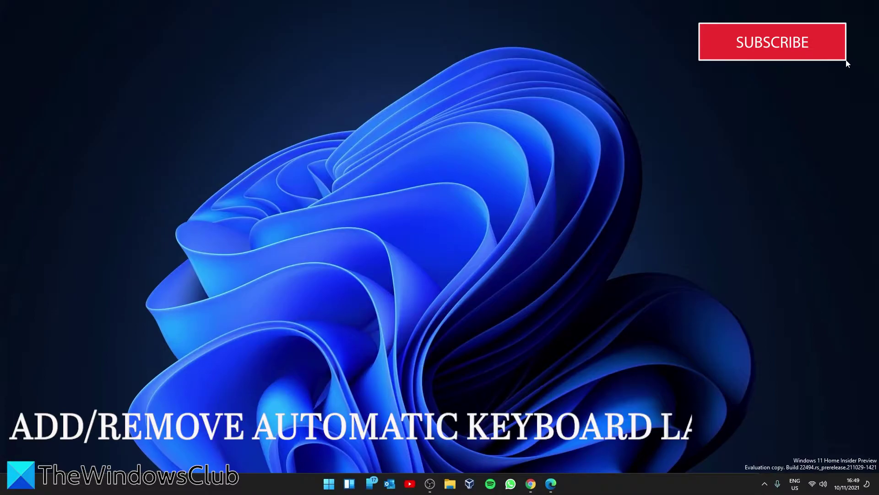
- Open Time & language > Language & region and show the actions menu for English (Australia)
{"action": "key", "text": "super"}
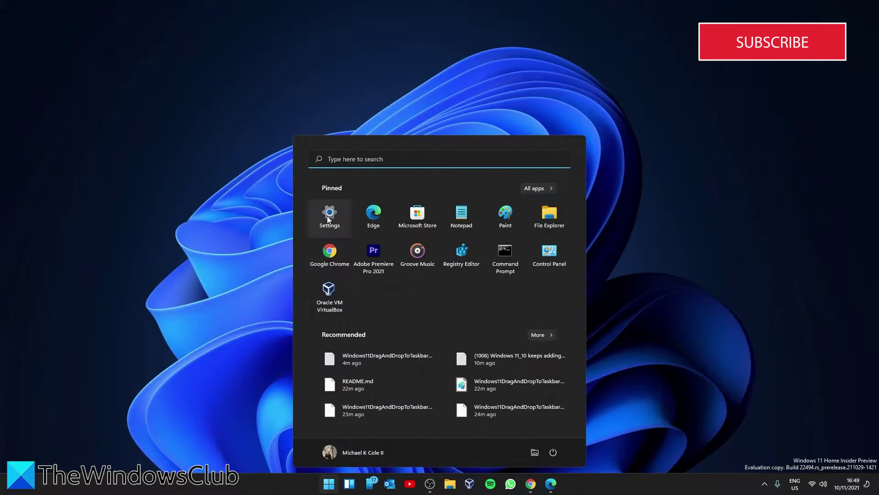
{"action": "left_click", "coordinate": [327, 216]}
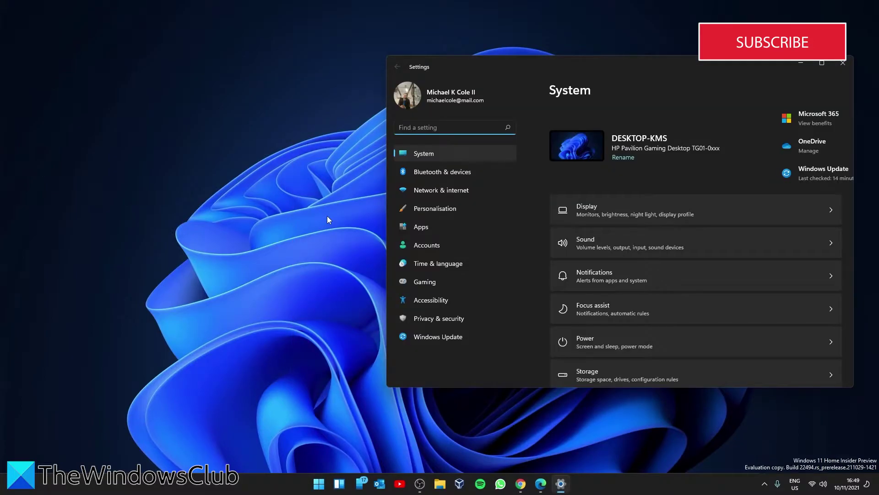
{"action": "left_click", "coordinate": [475, 268]}
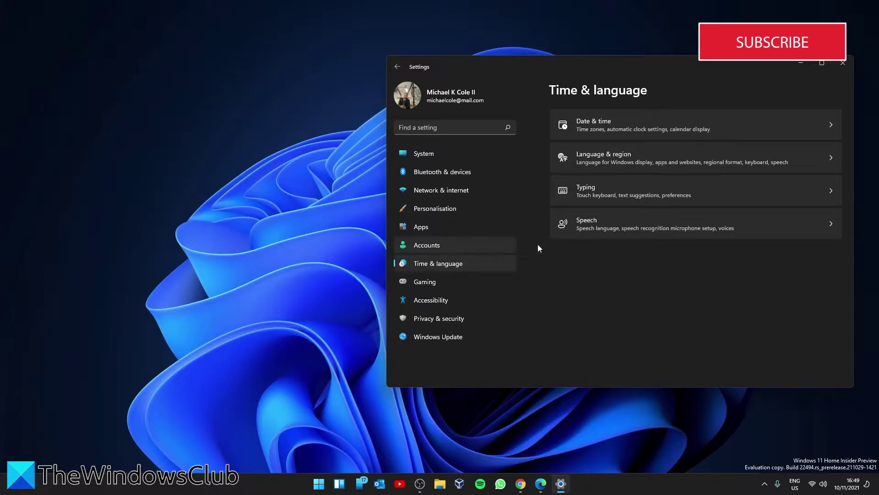
{"action": "left_click", "coordinate": [831, 162]}
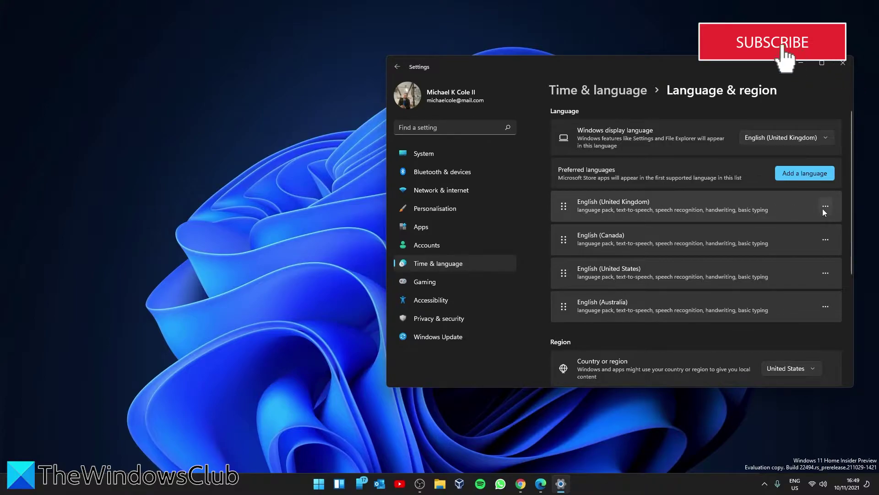
{"action": "left_click", "coordinate": [826, 306]}
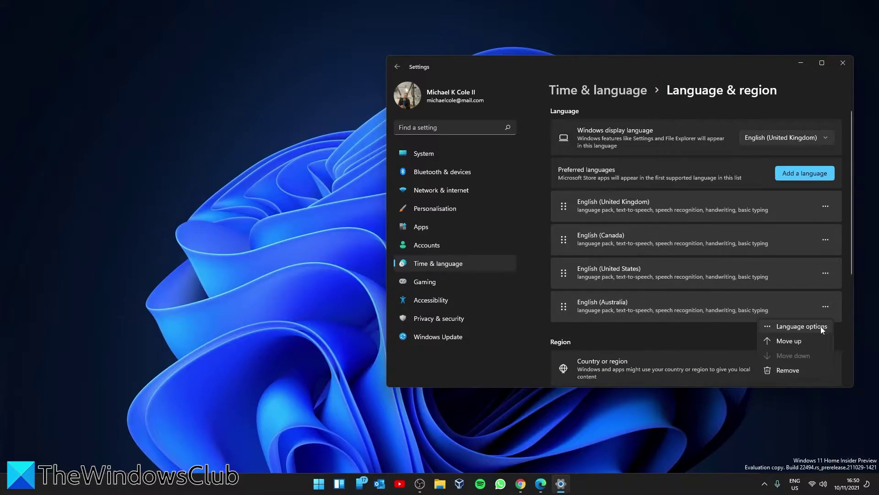
- Add the English (India) QWERTY keyboard to English (Australia)'s language options
{"action": "left_click", "coordinate": [820, 326]}
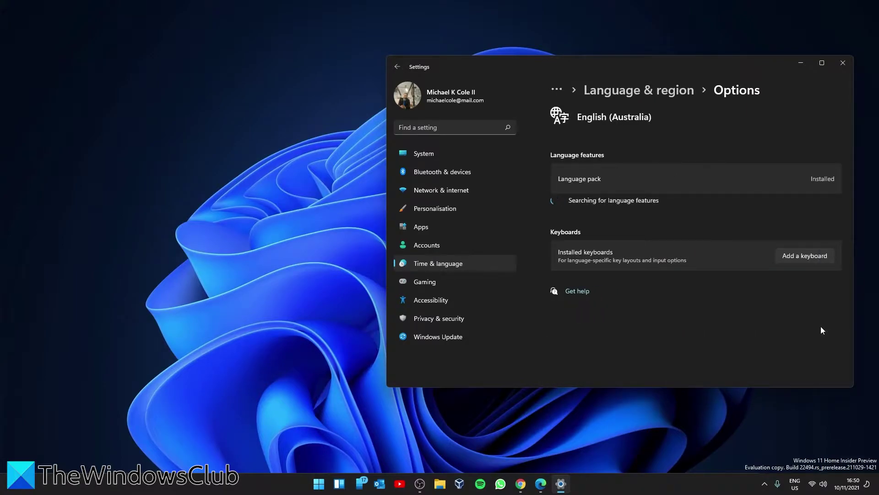
{"action": "left_click", "coordinate": [803, 257]}
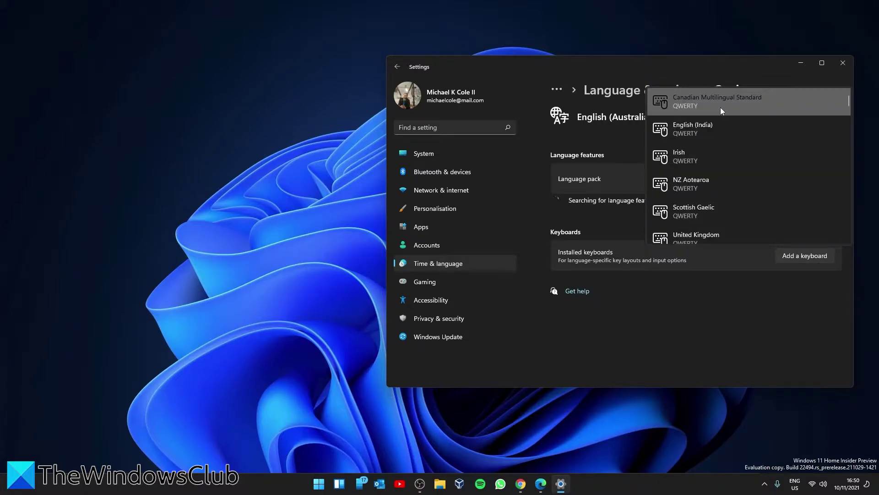
{"action": "left_click", "coordinate": [716, 137]}
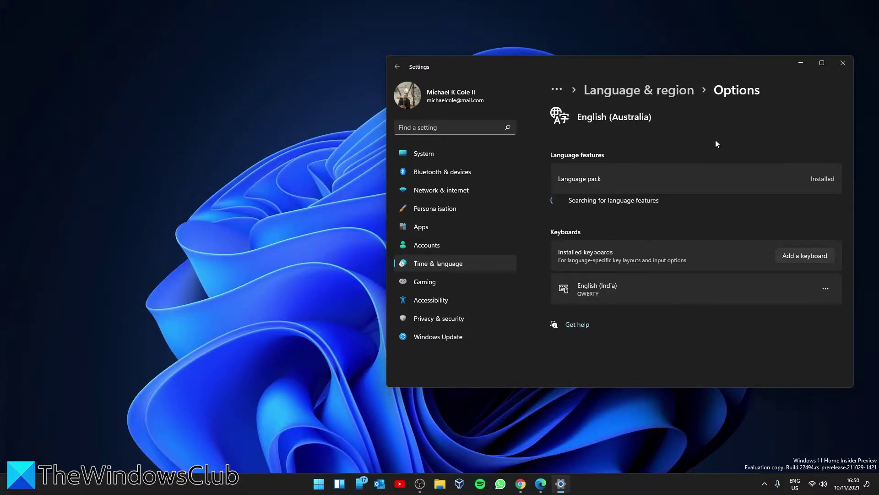
- Show the English (India) keyboard's actions menu, then close Settings
{"action": "left_click", "coordinate": [828, 292]}
{"action": "left_click_drag", "start_coordinate": [836, 70], "coordinate": [837, 72]}
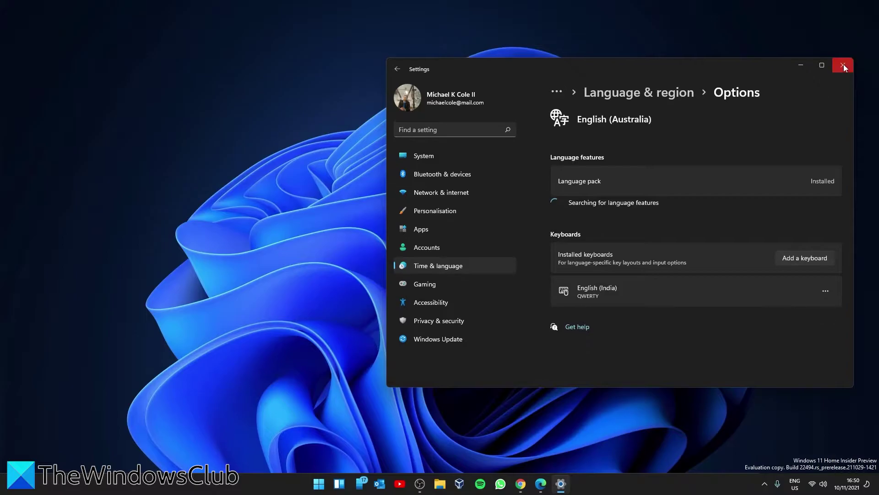
{"action": "left_click", "coordinate": [827, 290]}
{"action": "left_click", "coordinate": [842, 66]}
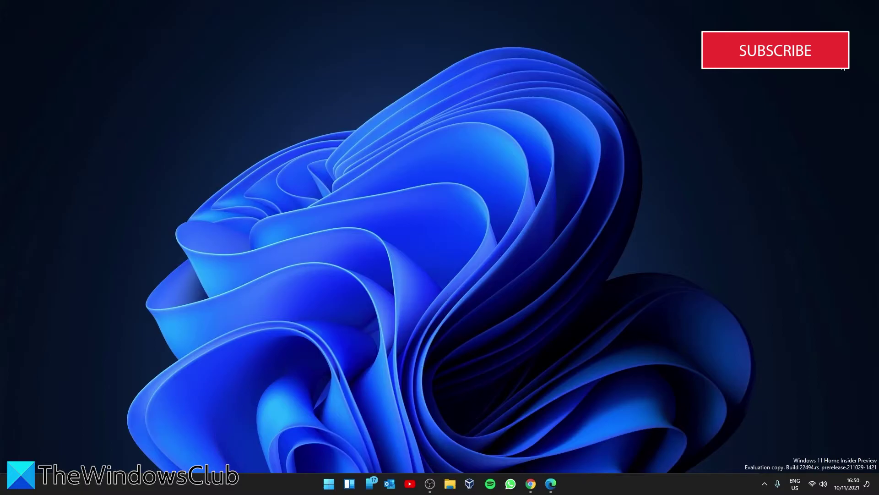
- Launch Registry Editor from Start and collapse the previously expanded keys up to HKEY_LOCAL_MACHINE
{"action": "left_click", "coordinate": [329, 483]}
{"action": "left_click", "coordinate": [461, 256]}
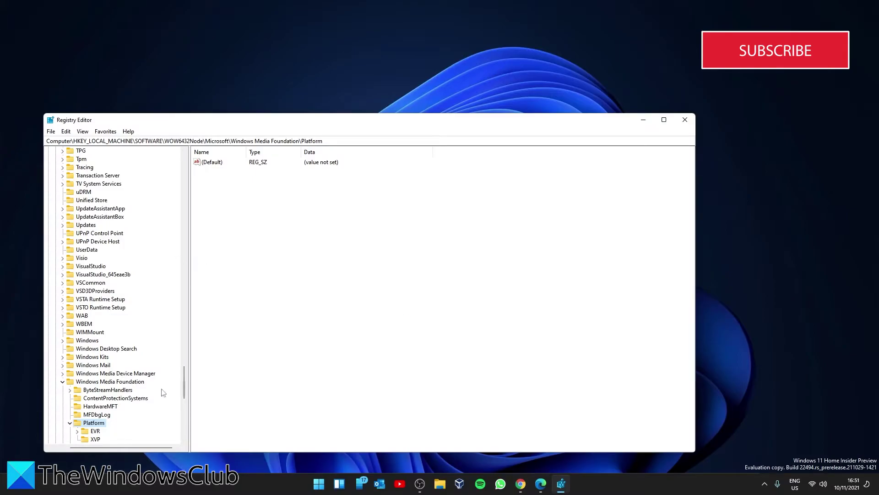
{"action": "left_click_drag", "start_coordinate": [117, 447], "coordinate": [99, 447]}
{"action": "left_click", "coordinate": [93, 422]}
{"action": "left_click", "coordinate": [86, 381]}
{"action": "scroll", "coordinate": [114, 298], "scroll_direction": "up", "scroll_amount": 15}
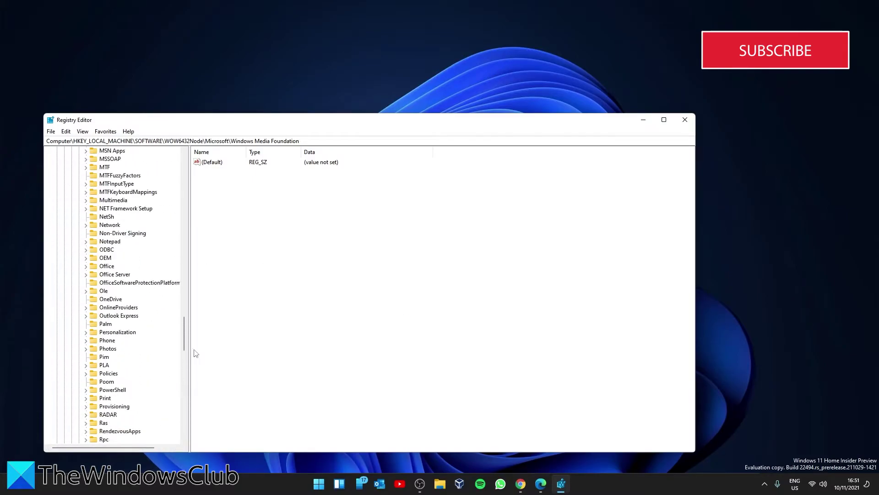
{"action": "left_click", "coordinate": [64, 224]}
{"action": "left_click", "coordinate": [57, 175]}
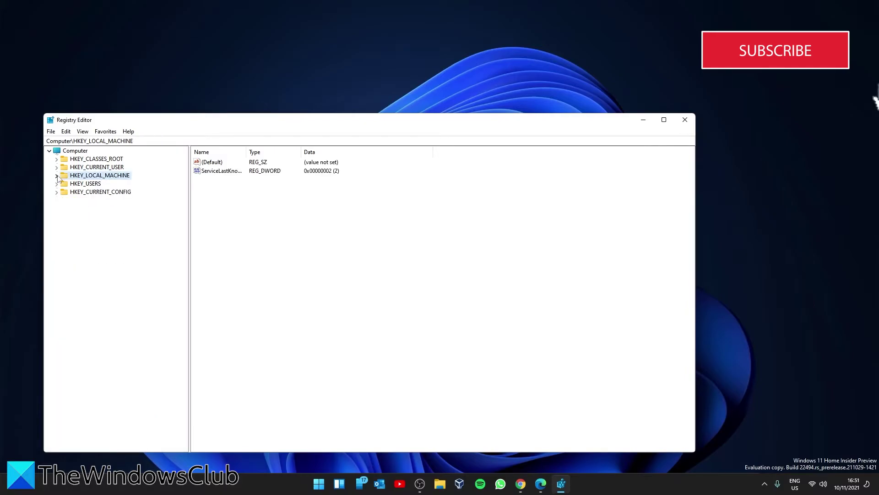
- Expand HKEY_LOCAL_MACHINE\SYSTEM\CurrentControlSet\Control down to the Keyboard Layout key
{"action": "left_click", "coordinate": [57, 176]}
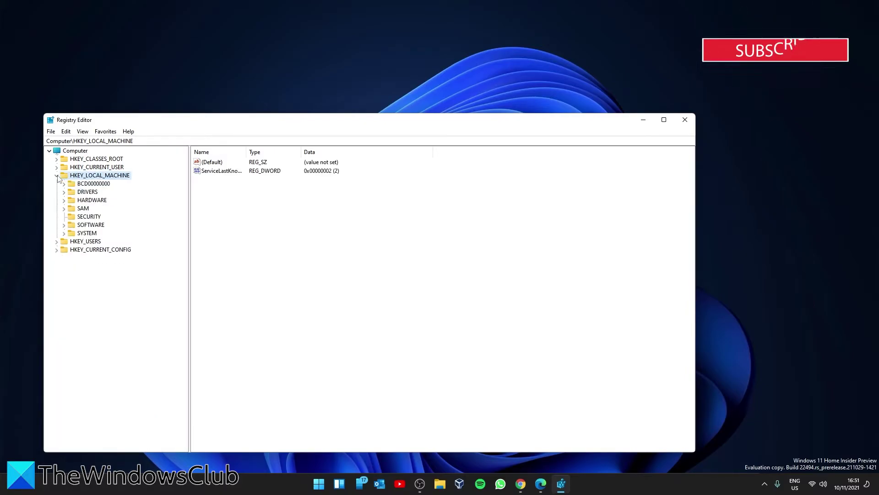
{"action": "left_click", "coordinate": [64, 233]}
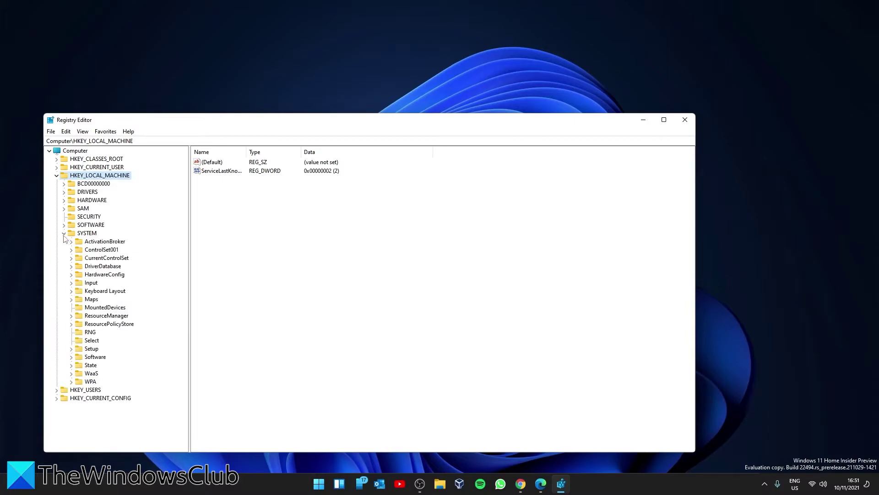
{"action": "left_click", "coordinate": [71, 257]}
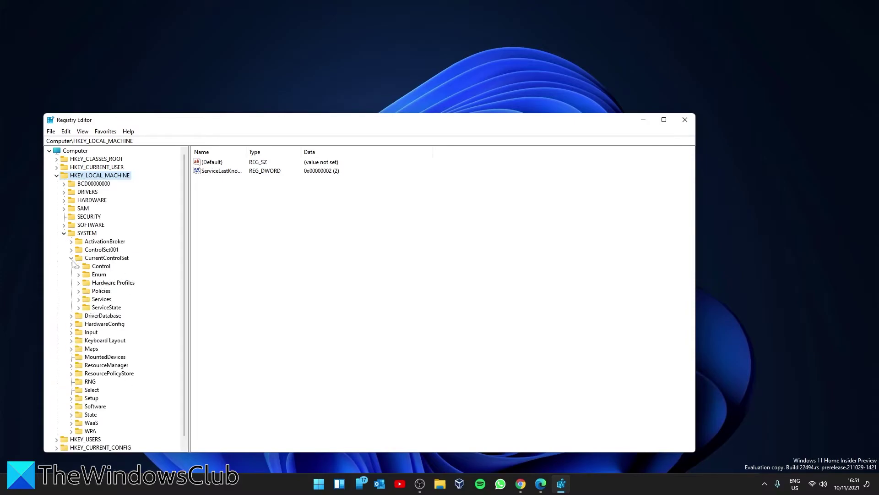
{"action": "left_click", "coordinate": [78, 266]}
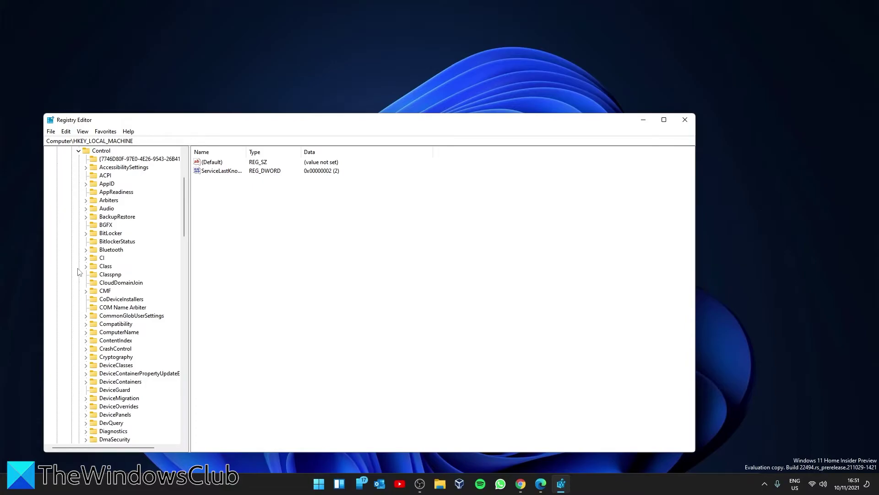
{"action": "scroll", "coordinate": [113, 319], "scroll_direction": "down", "scroll_amount": 11}
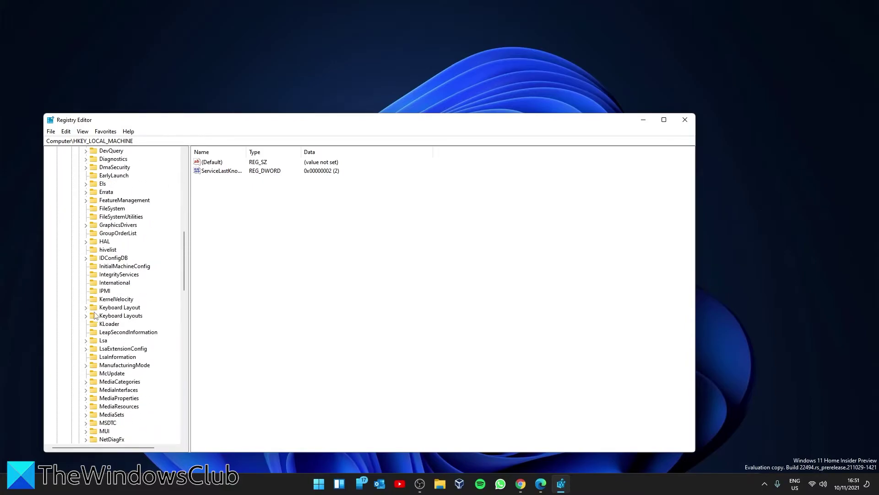
{"action": "left_click", "coordinate": [87, 308]}
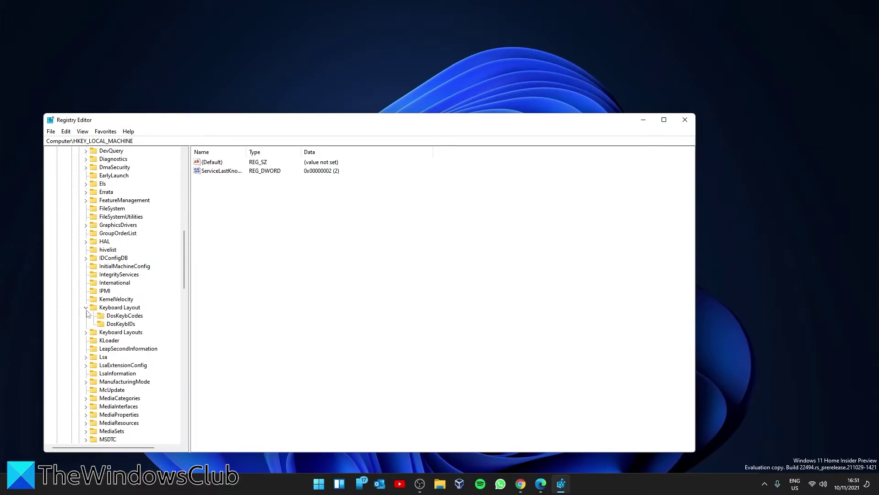
- Create DWORD (32-bit) value IgnoreRemoteKeyboardLayout under Keyboard Layout with data set to 1
{"action": "right_click", "coordinate": [334, 251]}
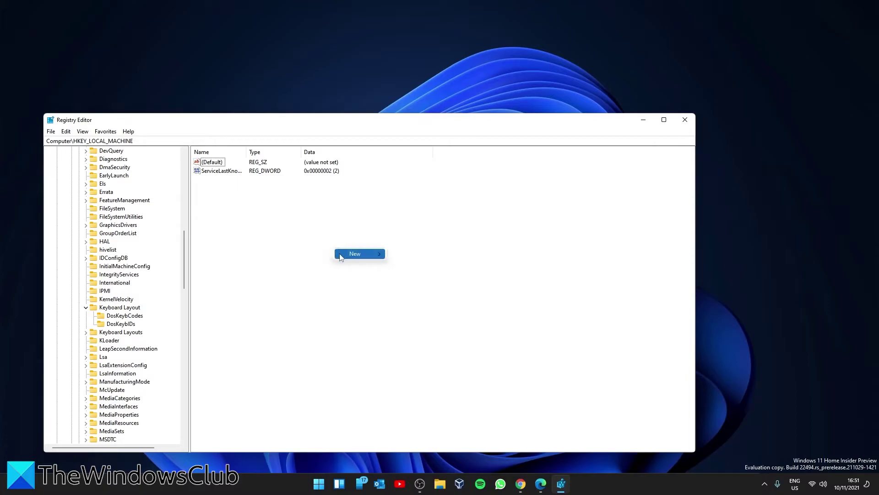
{"action": "mouse_move", "coordinate": [340, 254]}
{"action": "left_click", "coordinate": [446, 288]}
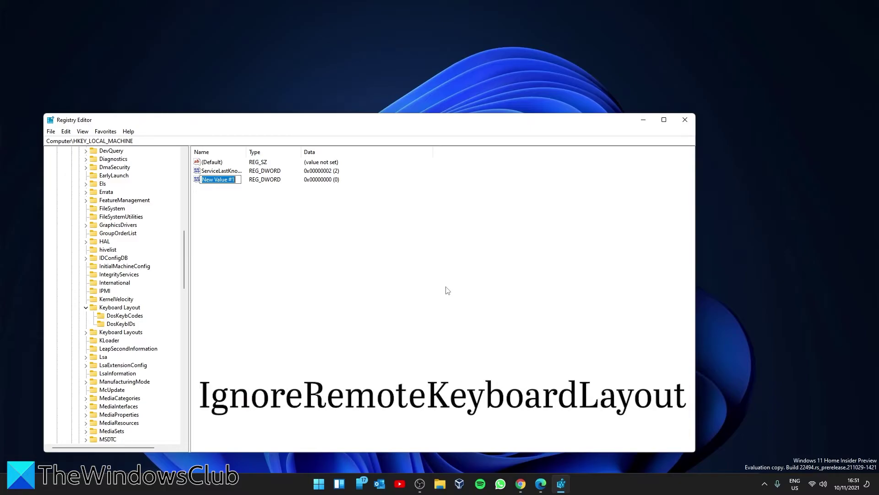
{"action": "type", "text": "iGNORErEMOTEkEYBOARD"}
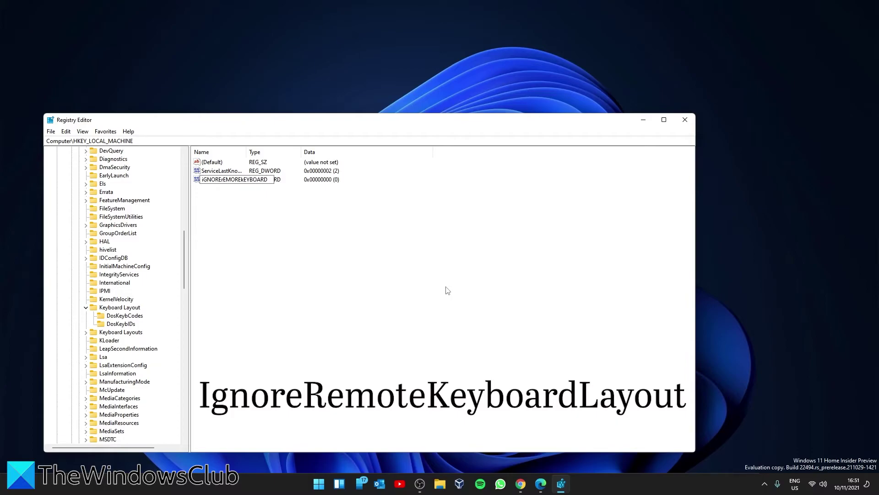
{"action": "type", "text": "lAYOUT"}
{"action": "key", "text": "Return"}
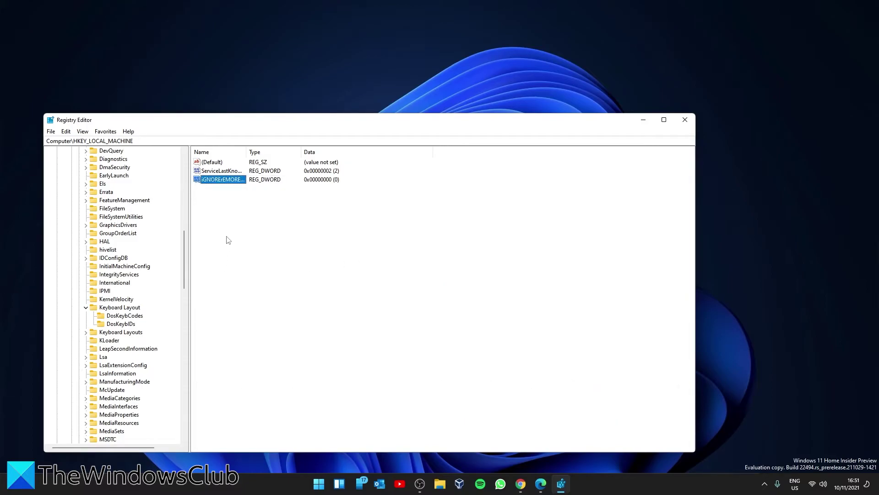
{"action": "double_click", "coordinate": [224, 179]}
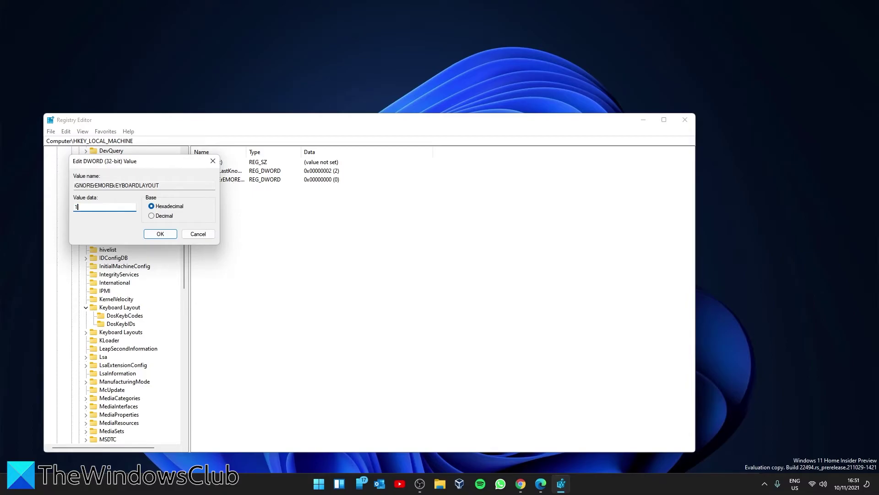
{"action": "left_click", "coordinate": [161, 233]}
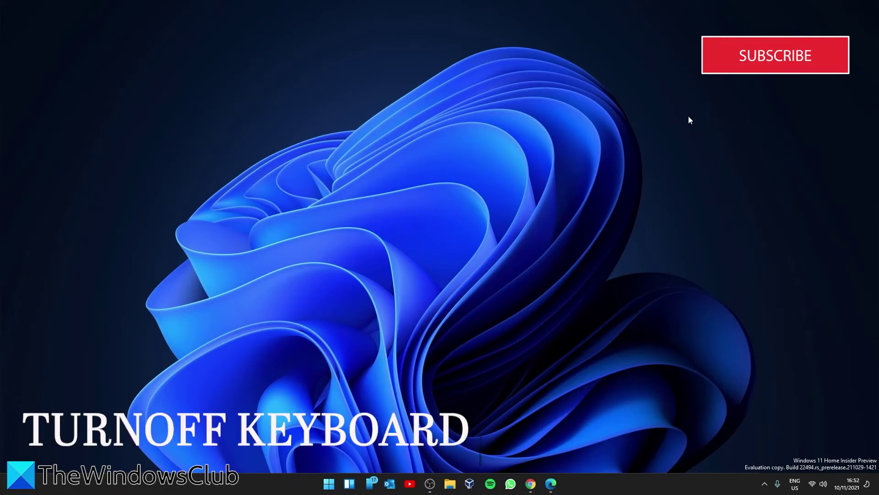
- Launch Settings from Start and go to Accounts > Windows backup
{"action": "left_click", "coordinate": [328, 484]}
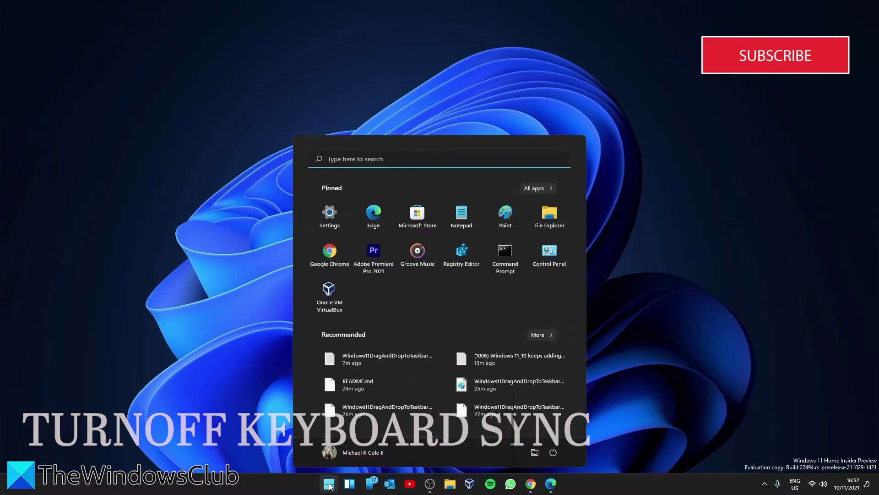
{"action": "left_click", "coordinate": [324, 220]}
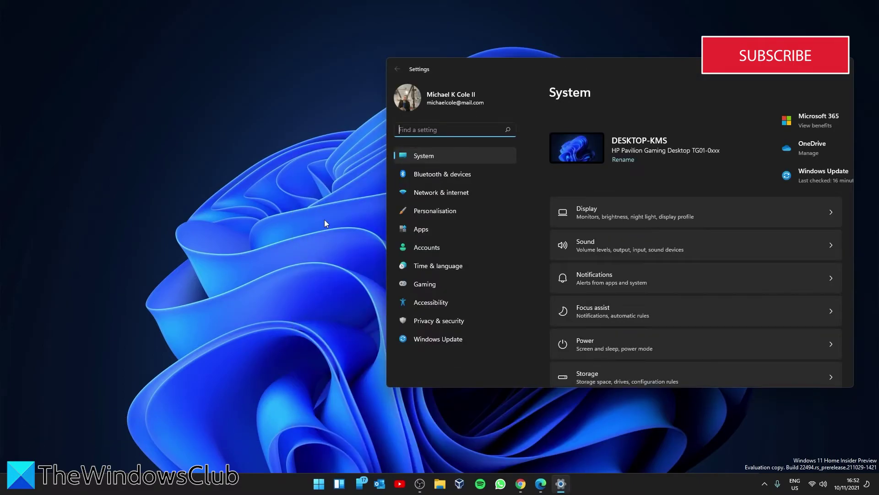
{"action": "left_click", "coordinate": [438, 248]}
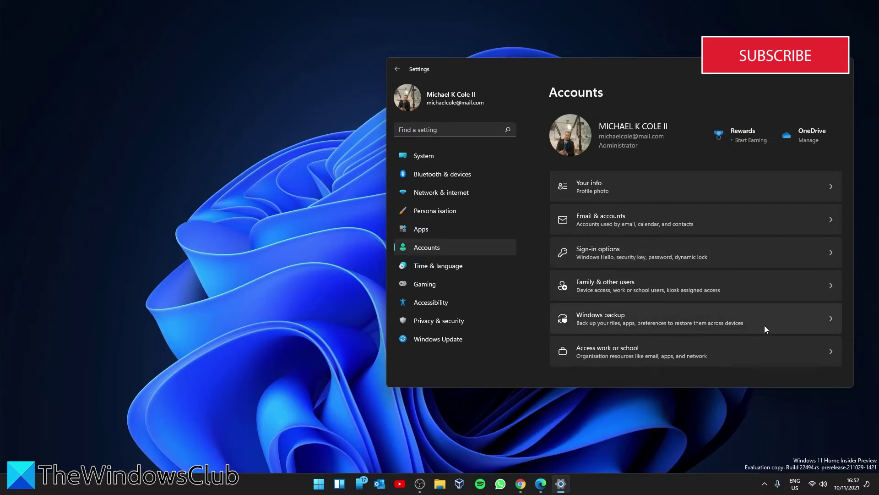
{"action": "left_click", "coordinate": [830, 322]}
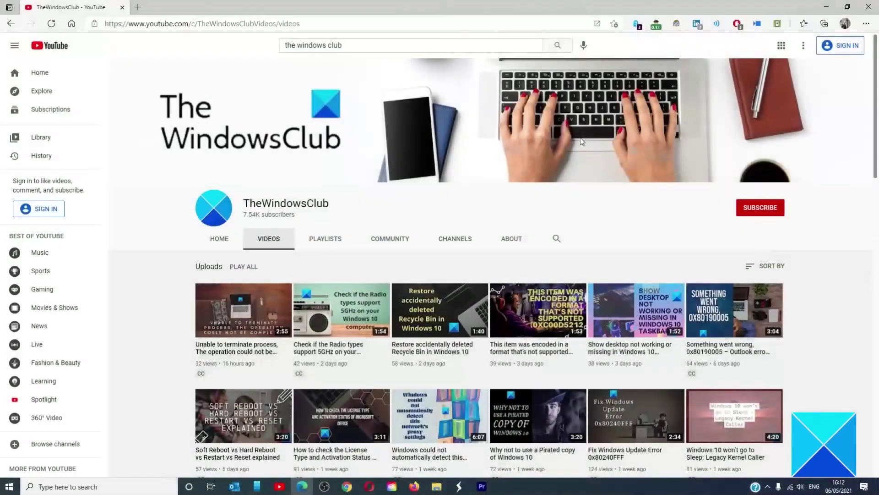
{"action": "scroll", "coordinate": [581, 138], "scroll_direction": "down", "scroll_amount": 6}
{"action": "scroll", "coordinate": [580, 141], "scroll_direction": "down", "scroll_amount": 15}
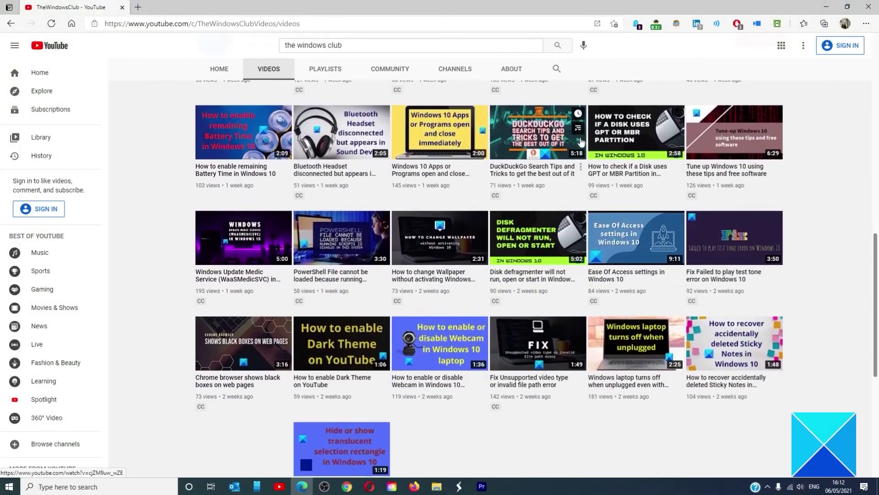
{"action": "scroll", "coordinate": [580, 142], "scroll_direction": "up", "scroll_amount": 10}
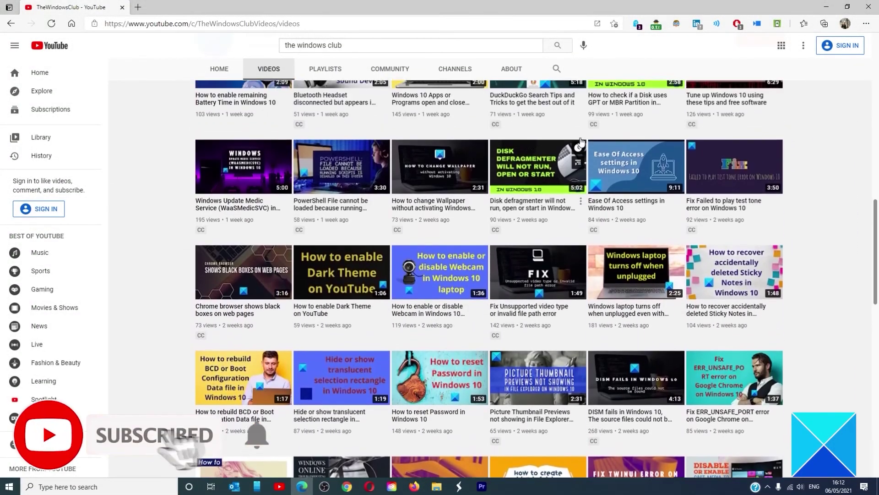
{"action": "scroll", "coordinate": [581, 142], "scroll_direction": "up", "scroll_amount": 10}
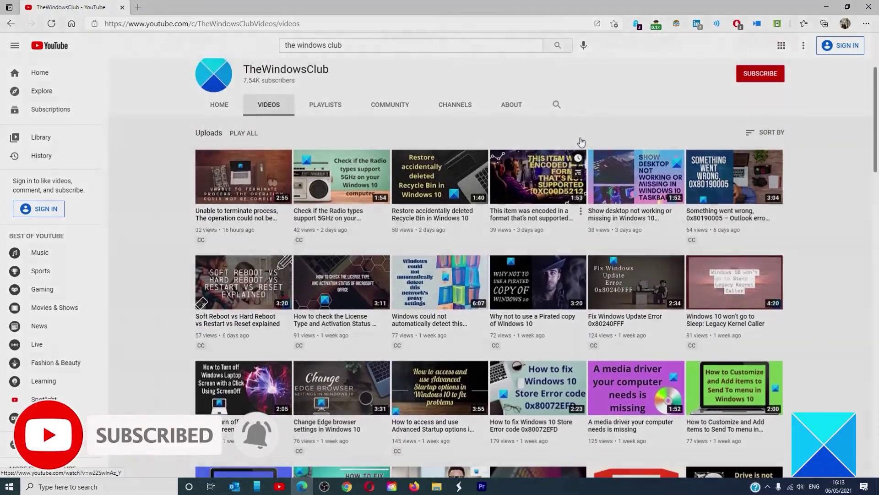